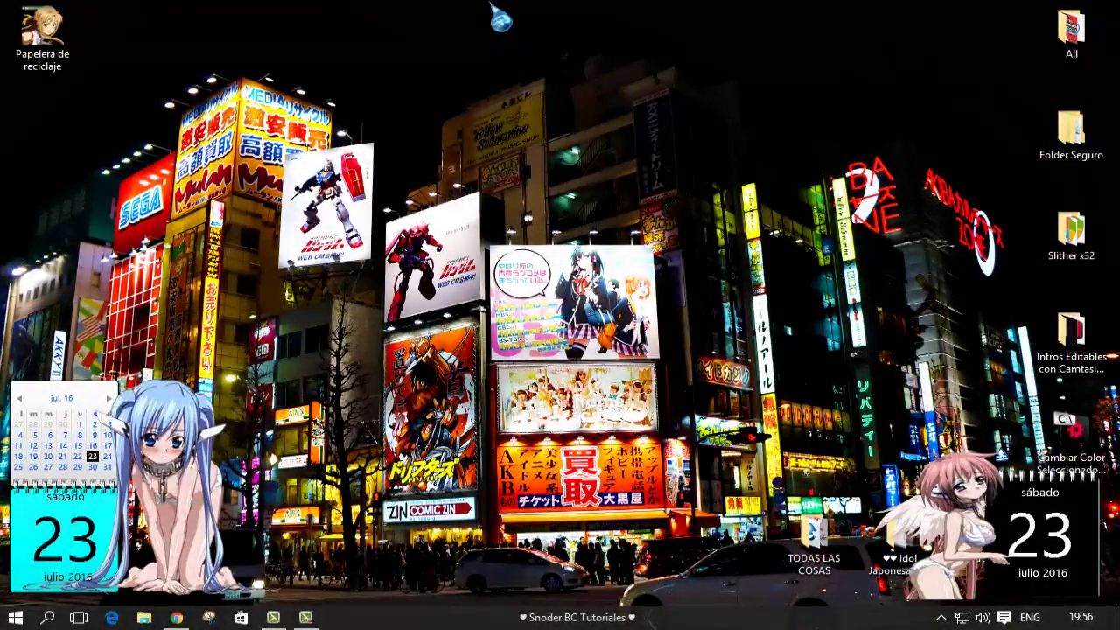
pyautogui.moveTo(488, 2); pyautogui.dragTo(991, 252)
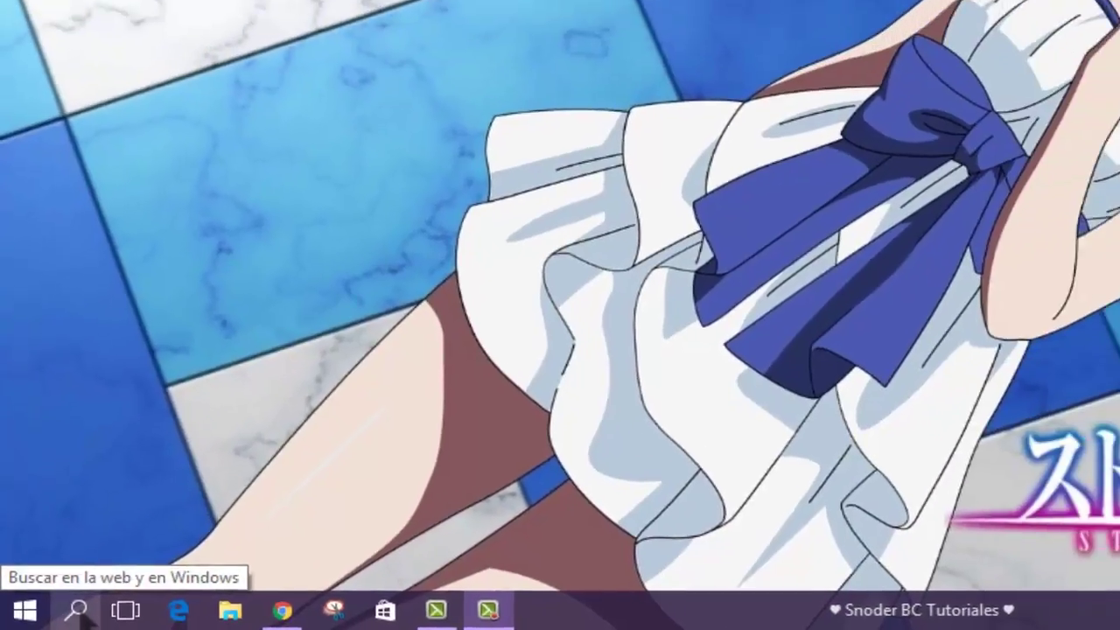
# Search Windows for "crear punto", open "Crear un punto de restauración", and close the system properties dialog.
pyautogui.click(92, 606)
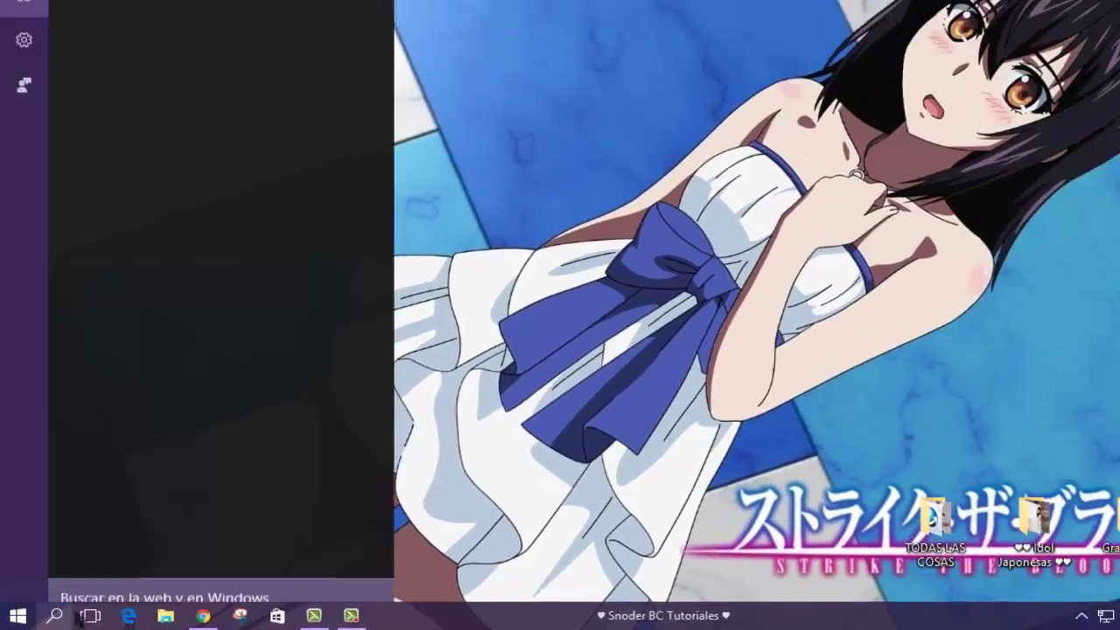
pyautogui.write('crear')
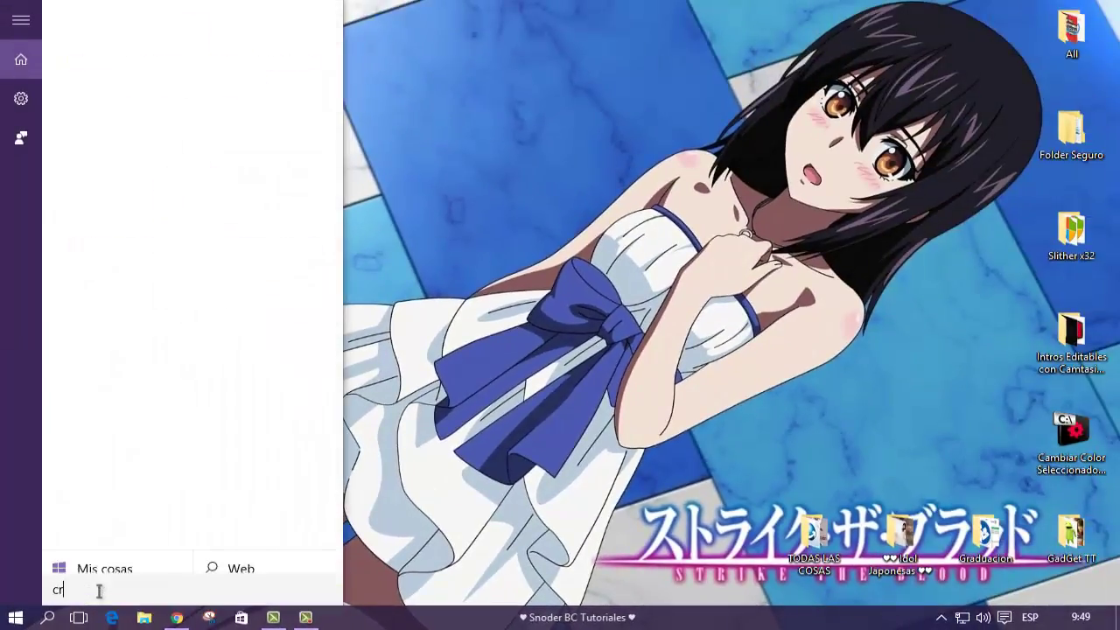
pyautogui.write(' punto')
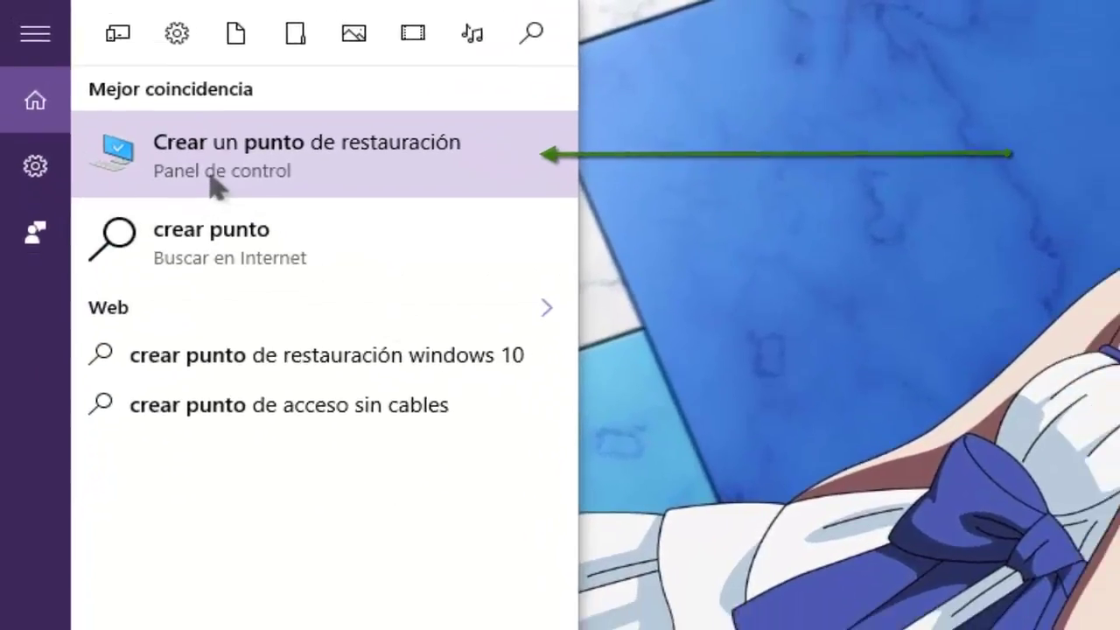
pyautogui.click(300, 197)
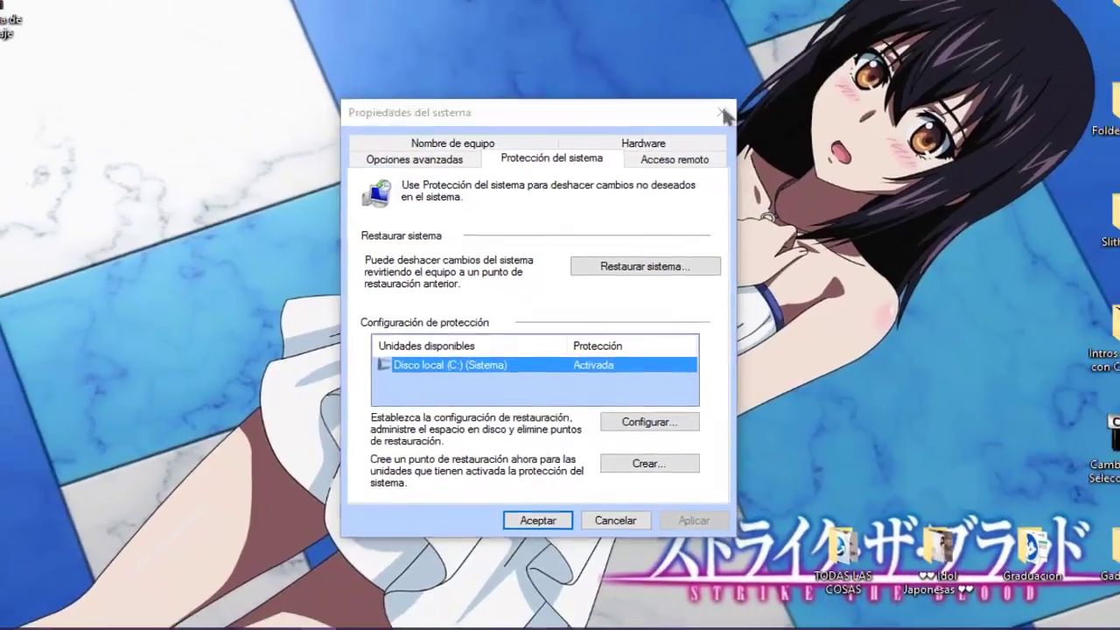
pyautogui.click(762, 51)
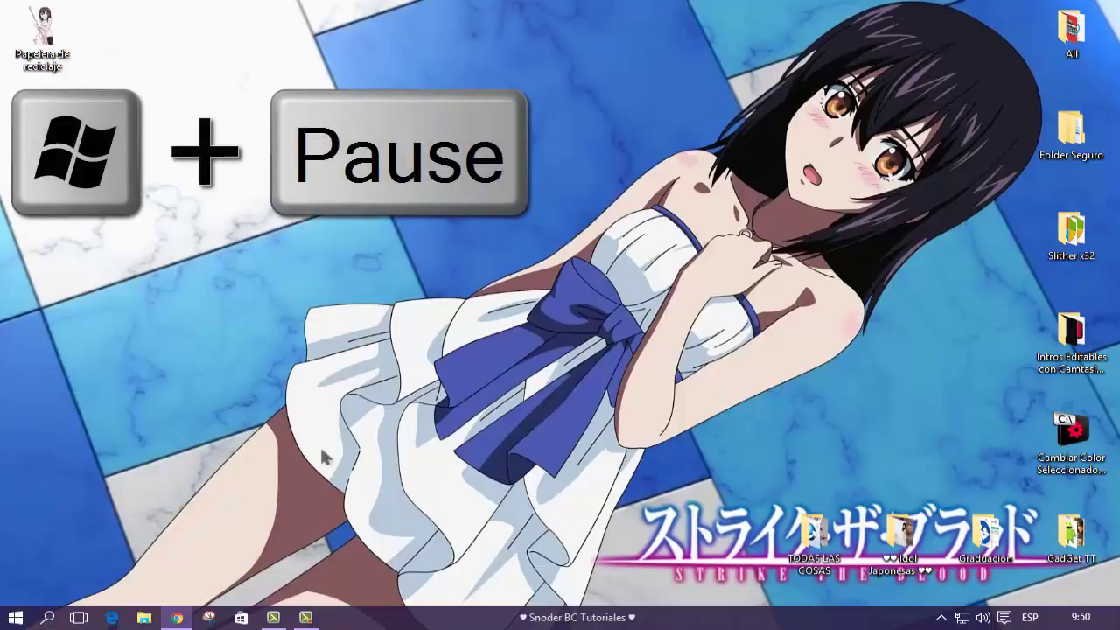
# Open the system protection settings from the Sistema information window, and close both windows.
pyautogui.press('super+Pause')
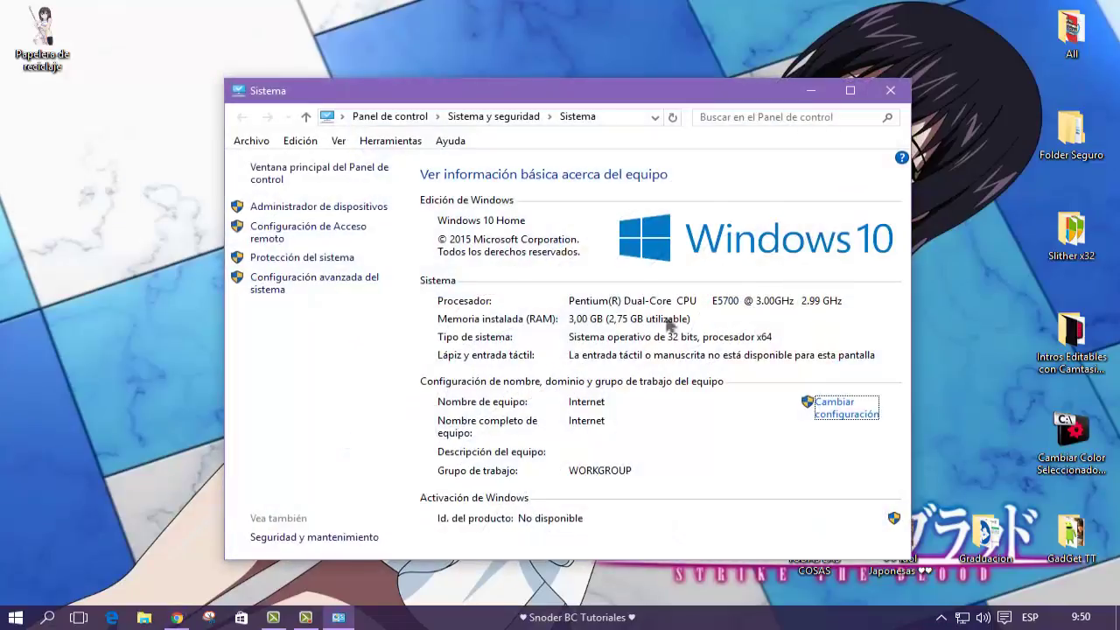
pyautogui.moveTo(689, 98); pyautogui.dragTo(696, 84)
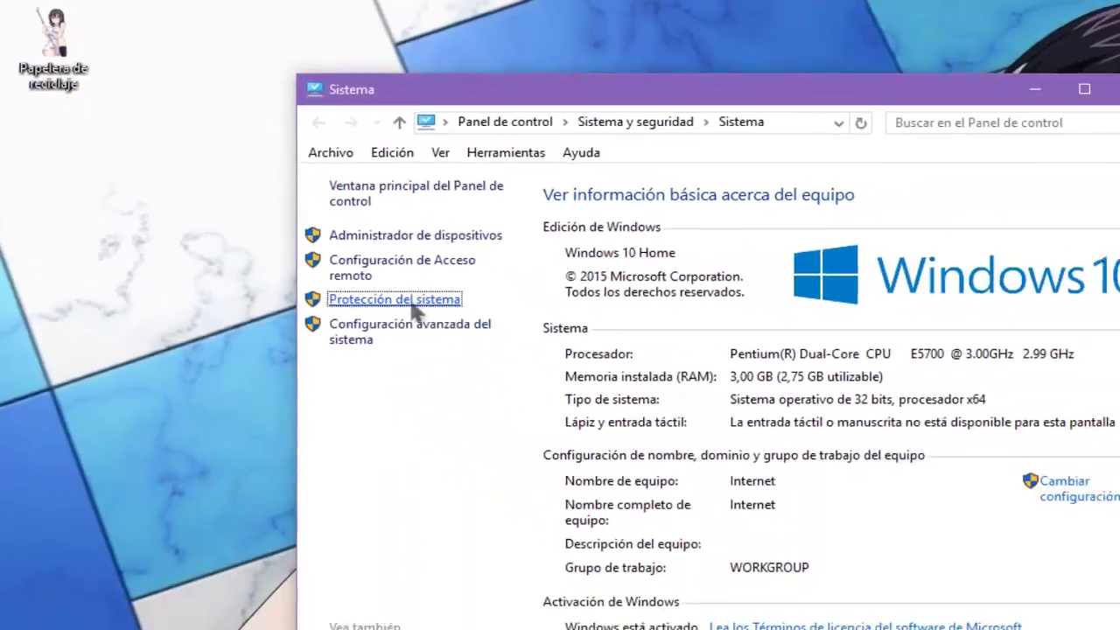
pyautogui.click(530, 398)
pyautogui.moveTo(241, 35); pyautogui.dragTo(617, 120)
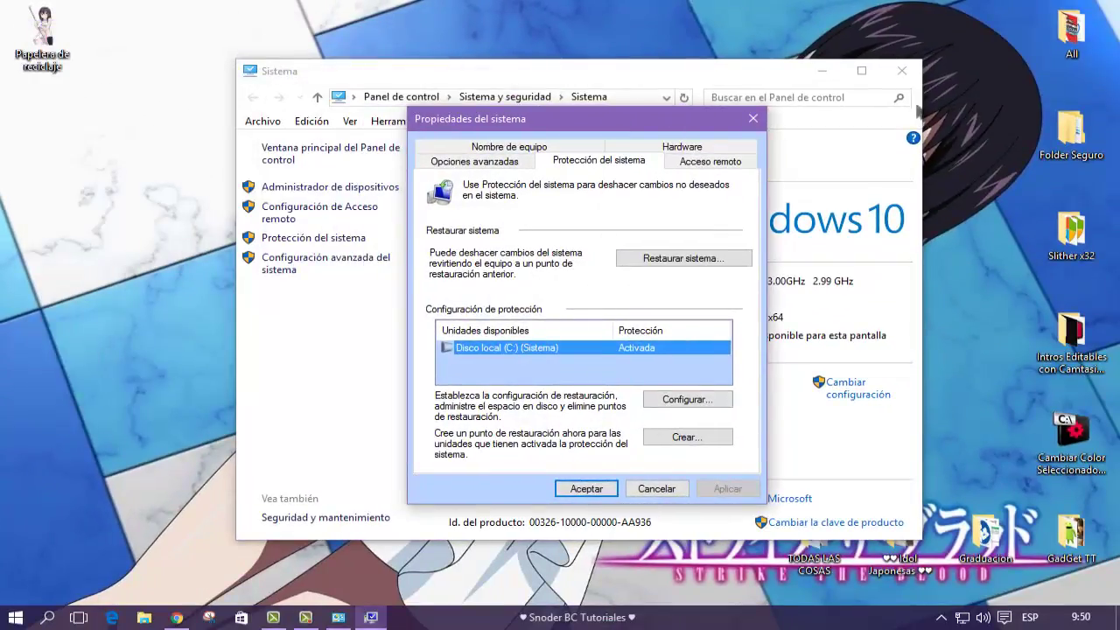
pyautogui.click(907, 78)
pyautogui.click(901, 70)
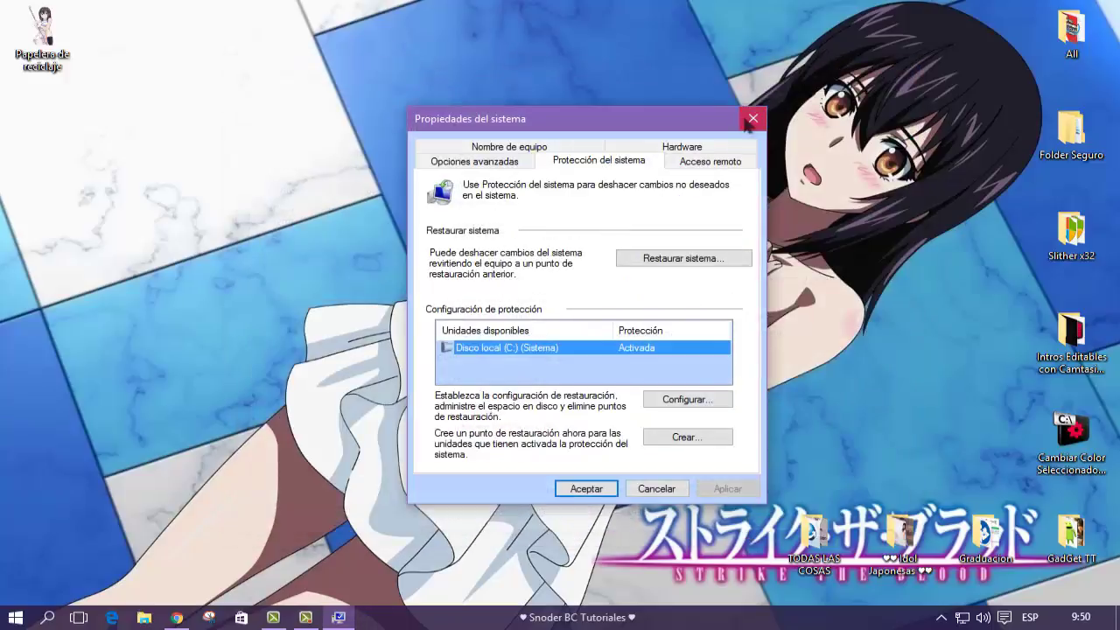
pyautogui.click(752, 119)
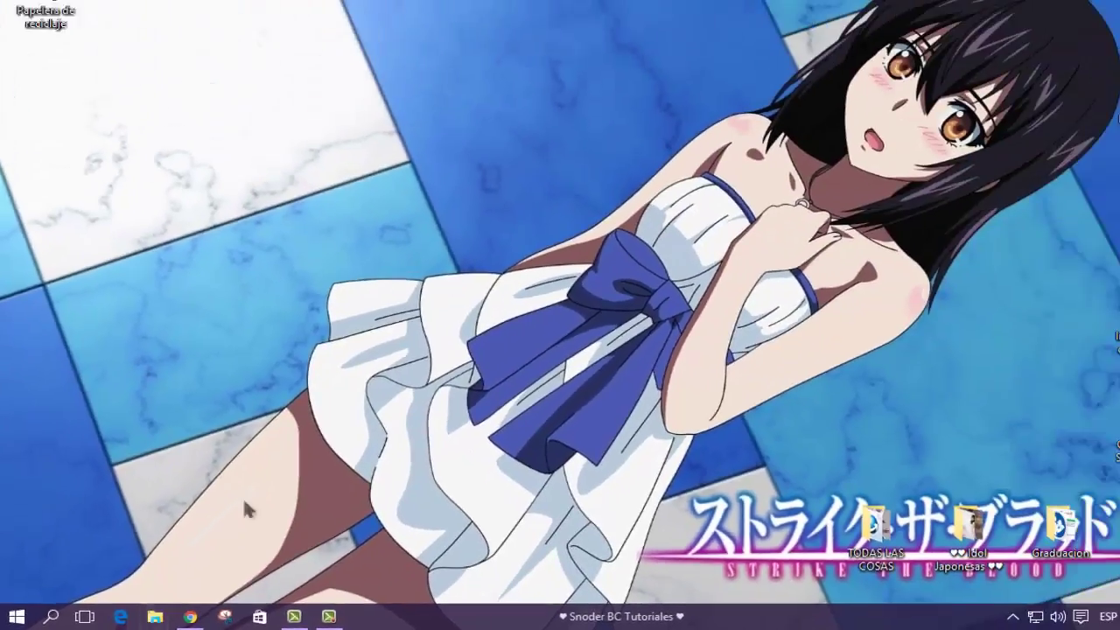
# Open the system protection settings through the properties of Este equipo in File Explorer, and close the Sistema window.
pyautogui.press('super+e')
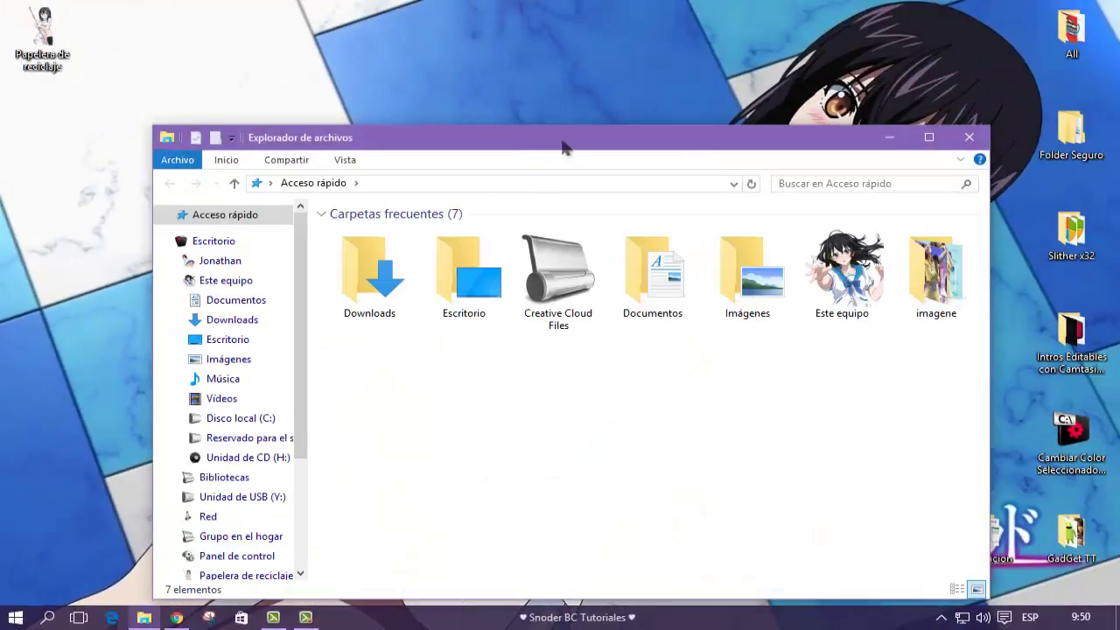
pyautogui.moveTo(565, 145); pyautogui.dragTo(603, 46)
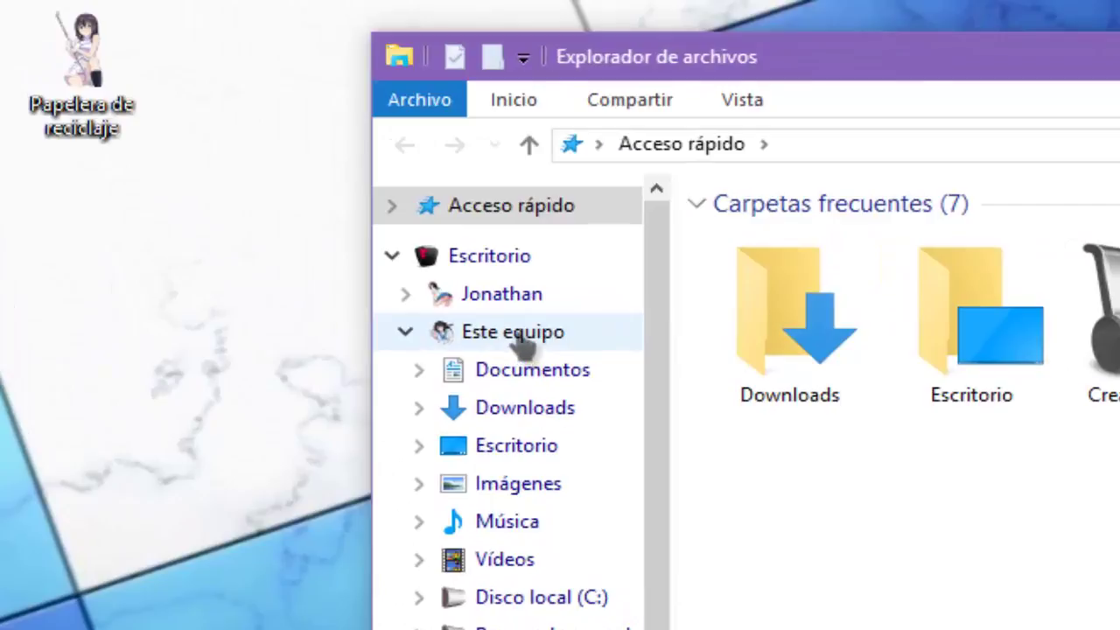
pyautogui.rightClick(522, 346)
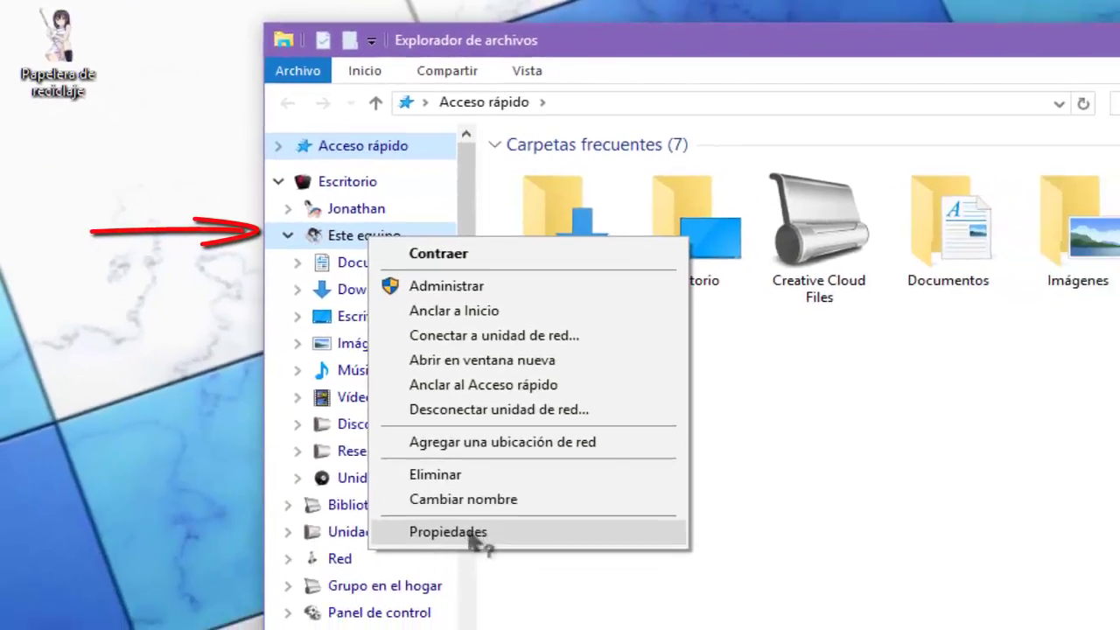
pyautogui.click(448, 532)
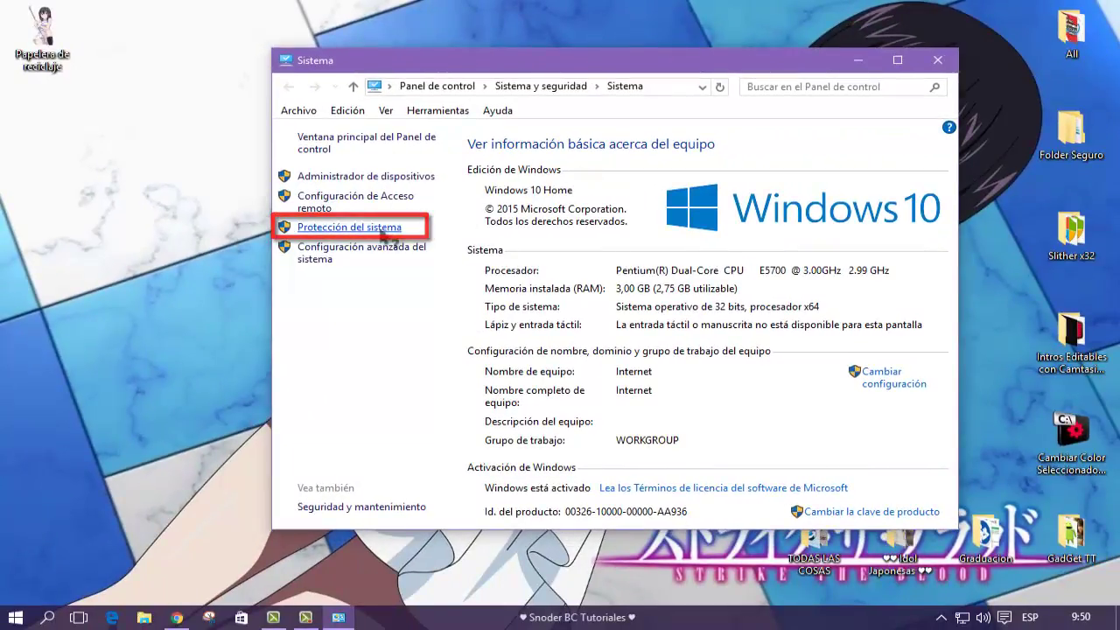
pyautogui.click(371, 229)
pyautogui.click(937, 59)
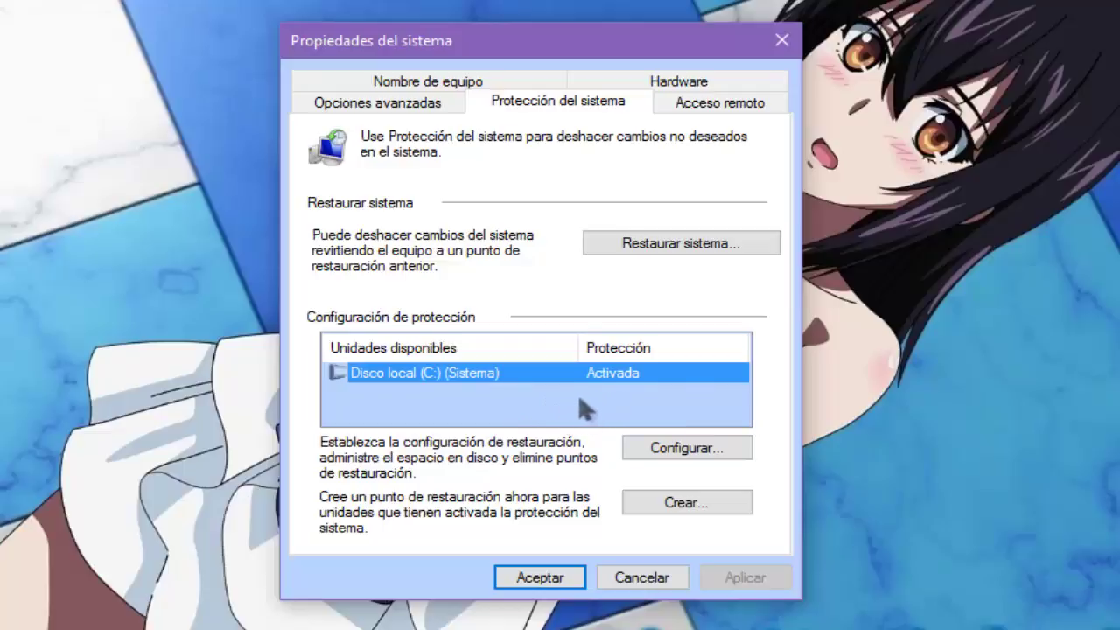
# Configure Disco local (C:) with "Activar protección del sistema" and 5% maximum disk usage, and accept the settings.
pyautogui.click(675, 451)
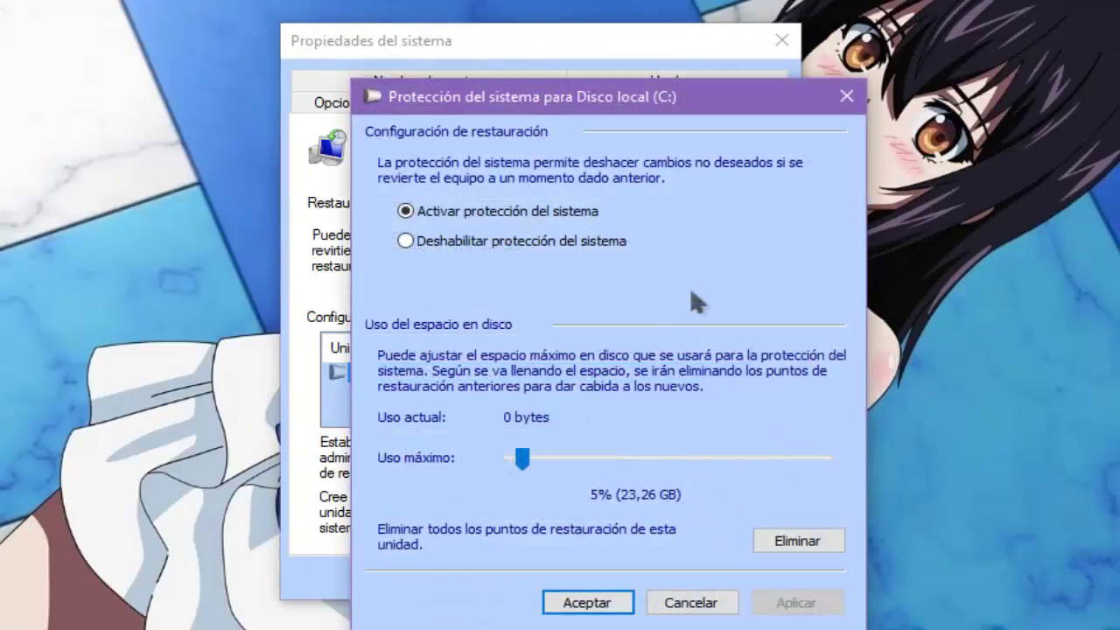
pyautogui.click(437, 245)
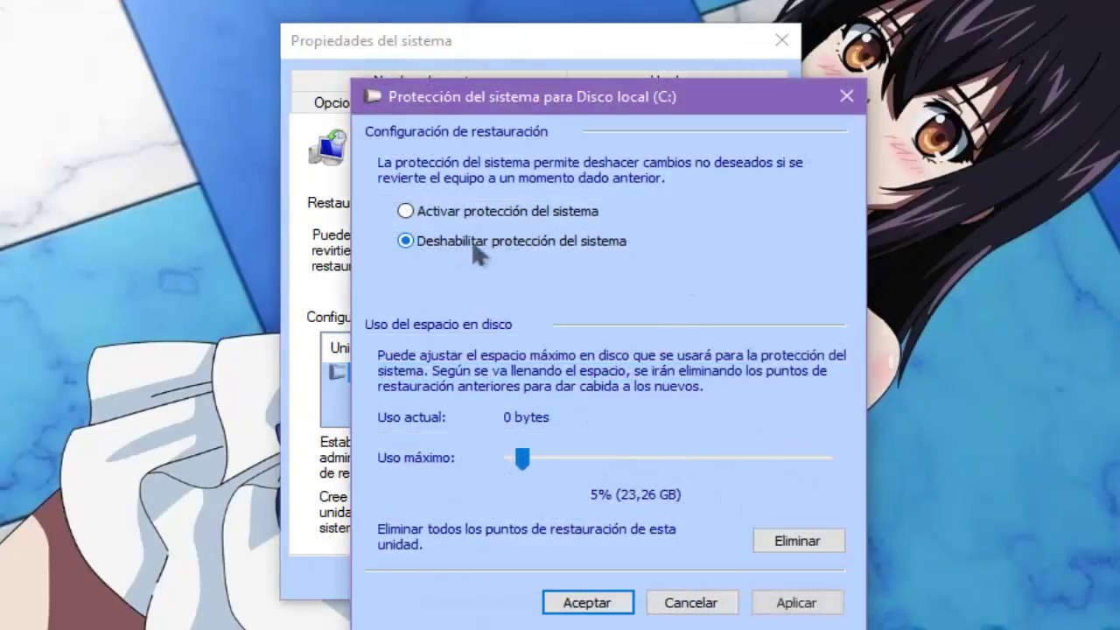
pyautogui.click(406, 212)
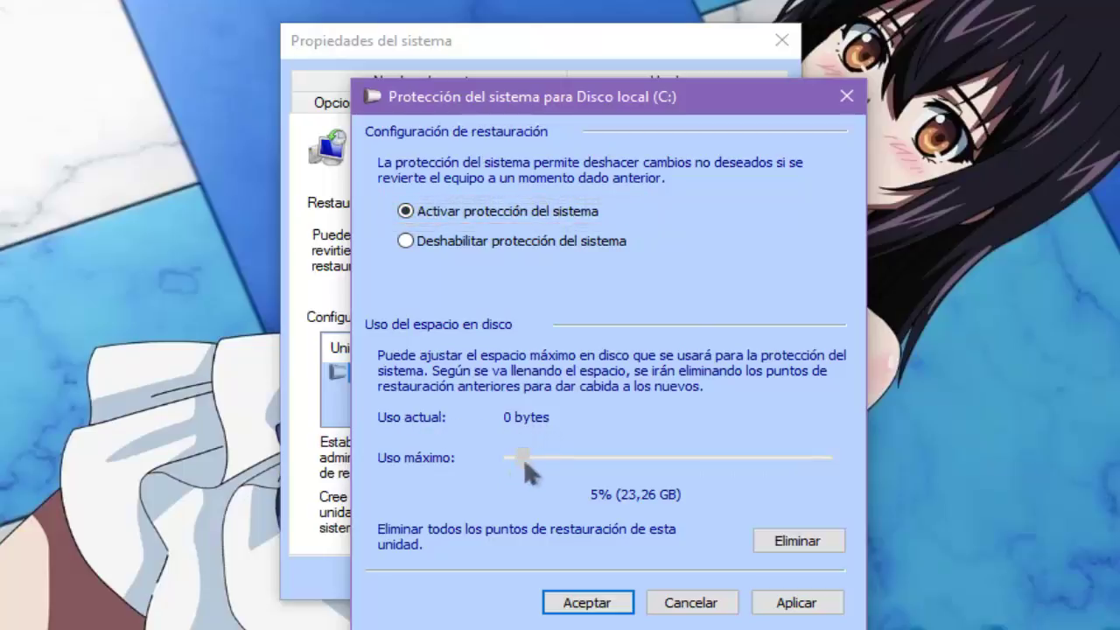
pyautogui.moveTo(523, 457)
pyautogui.mouseDown()
pyautogui.moveTo(539, 457)
pyautogui.moveTo(522, 462)
pyautogui.mouseUp()
pyautogui.click(592, 607)
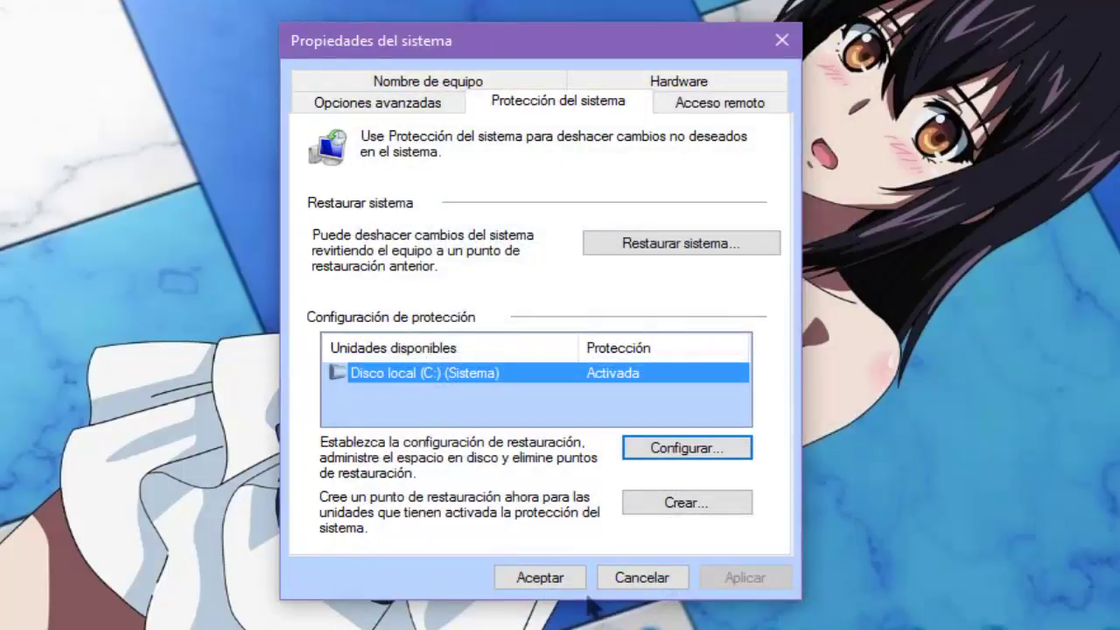
# Create a restore point described as "Prueba de Tutorial" and dismiss the completion message.
pyautogui.click(682, 506)
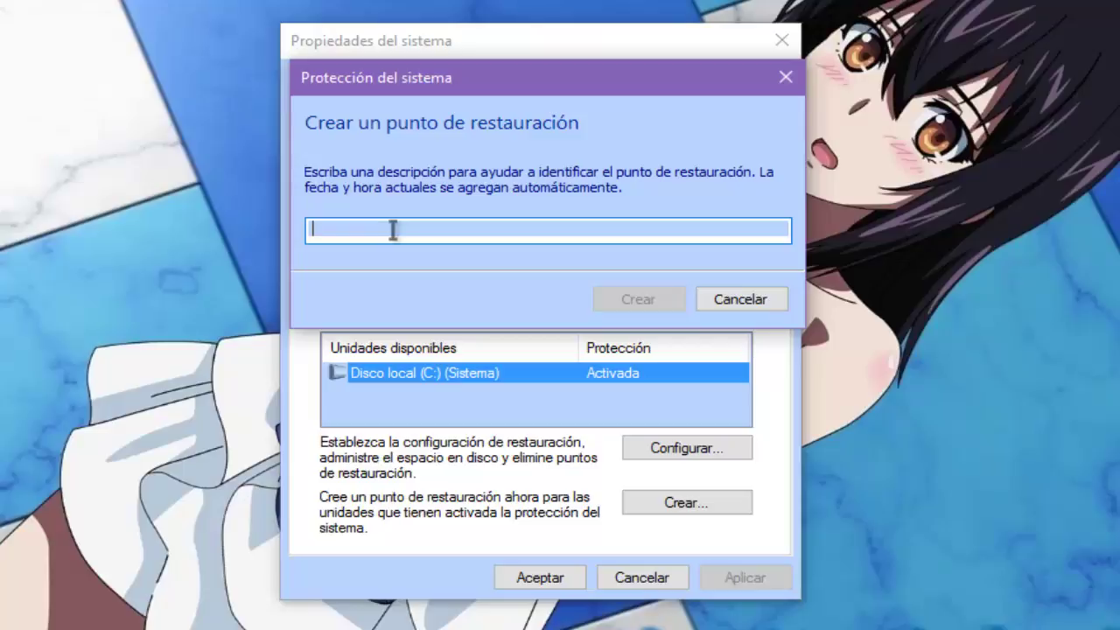
pyautogui.write('Prueba')
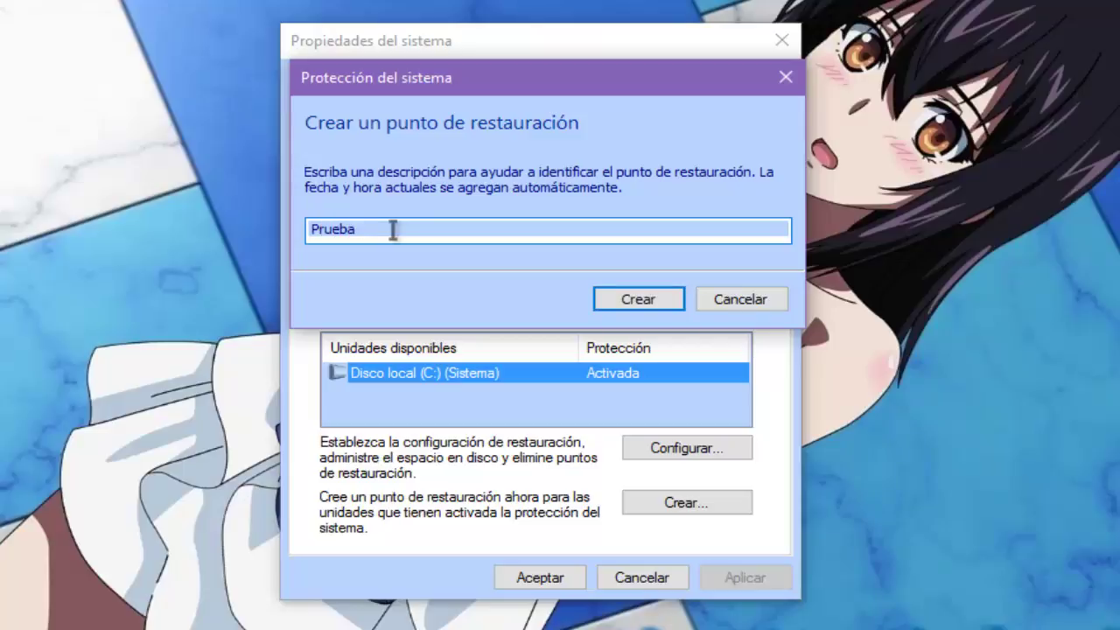
pyautogui.write(' de Tutorial')
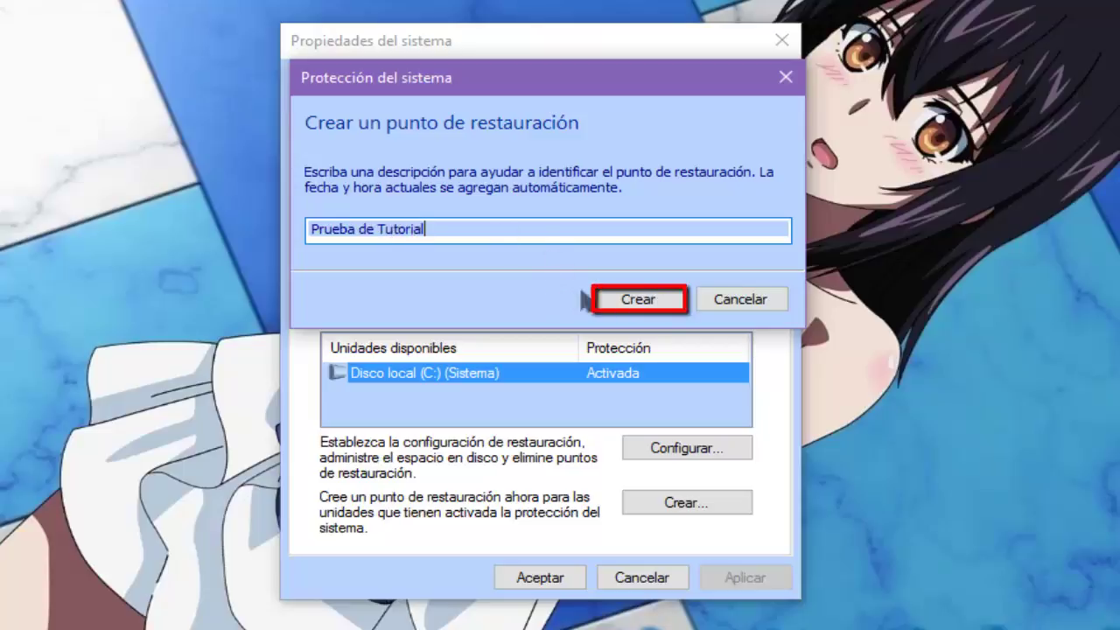
pyautogui.click(643, 299)
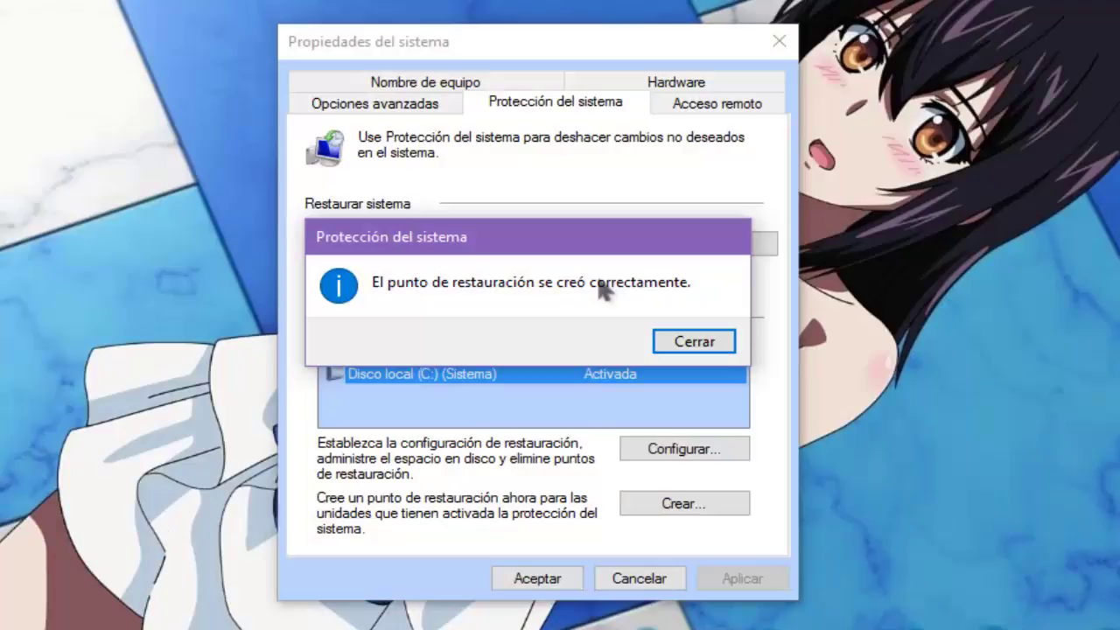
pyautogui.click(693, 343)
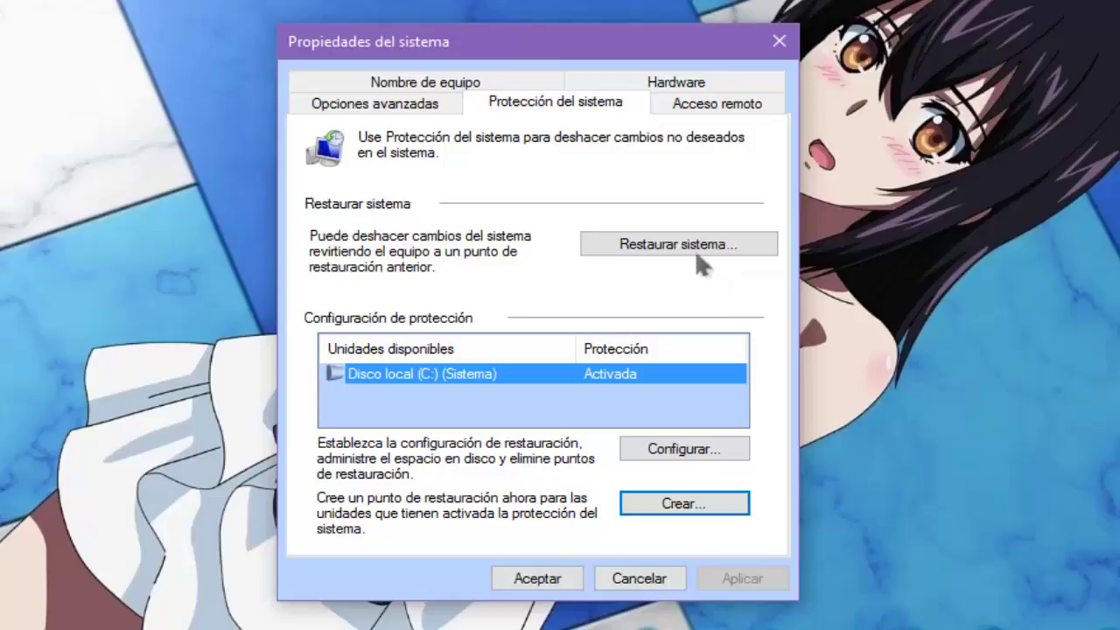
# Look up the "Prueba de Tutorial" restore point in System Restore, and close the wizard and system properties without restoring.
pyautogui.click(653, 252)
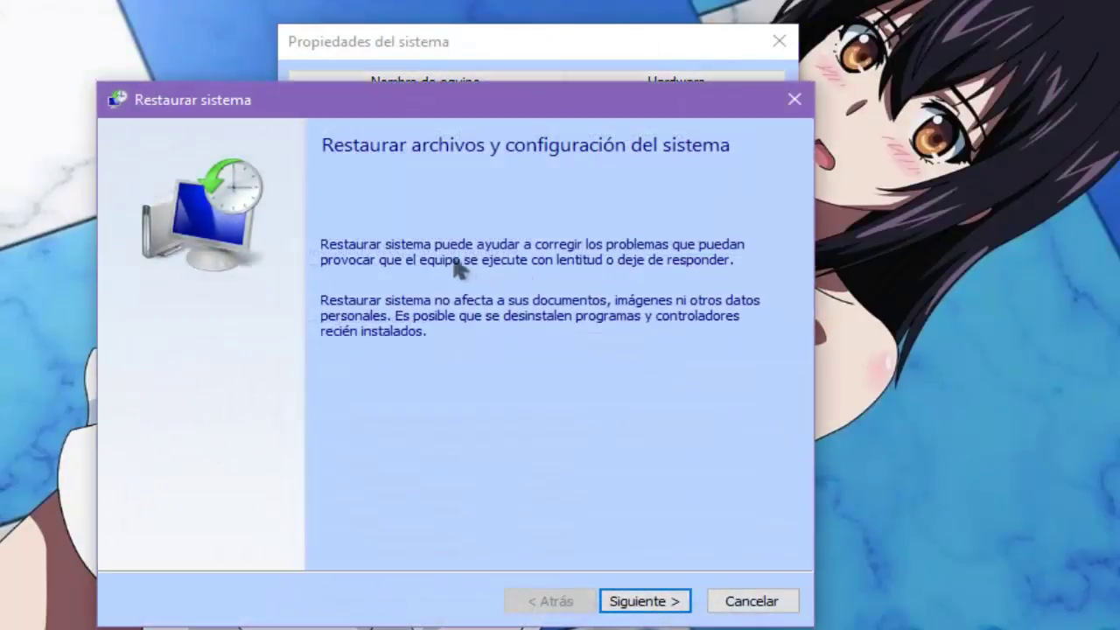
pyautogui.moveTo(498, 111); pyautogui.dragTo(551, 24)
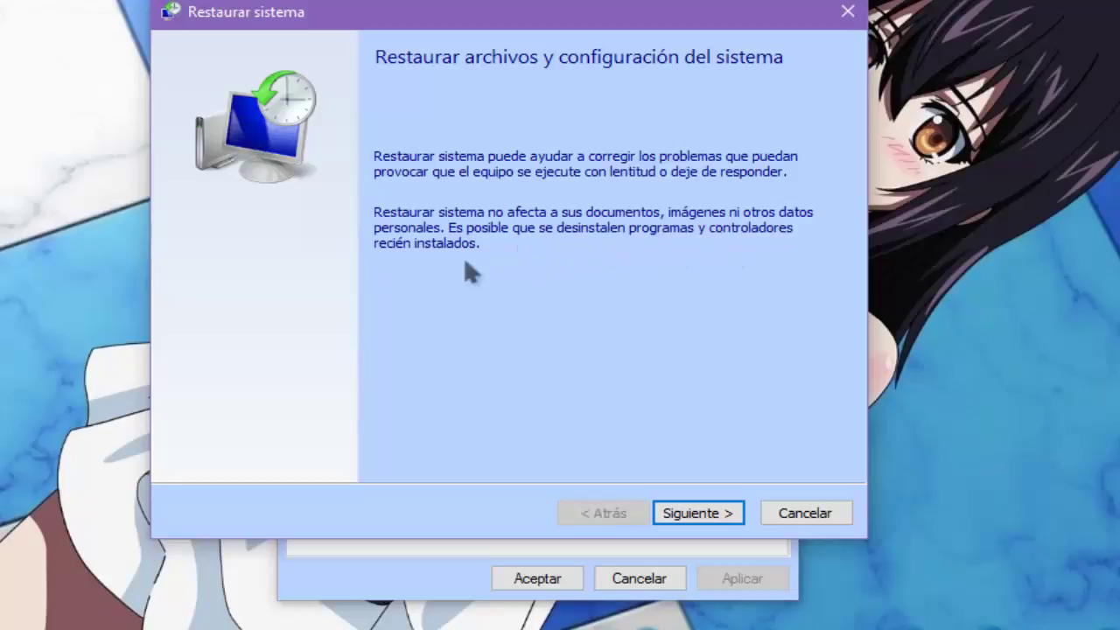
pyautogui.click(722, 516)
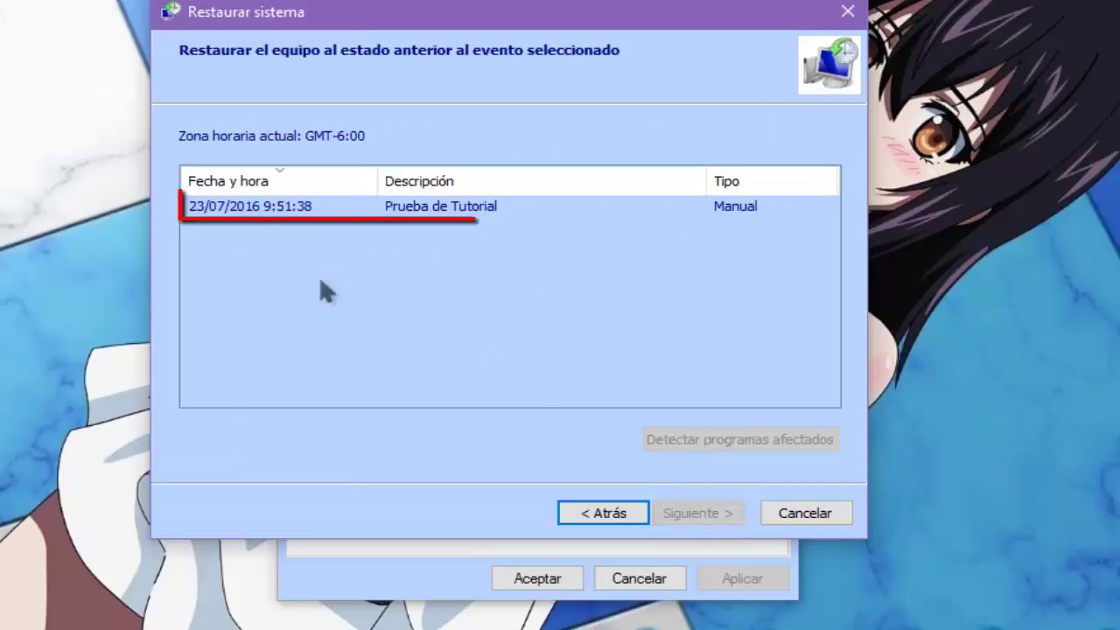
pyautogui.click(453, 211)
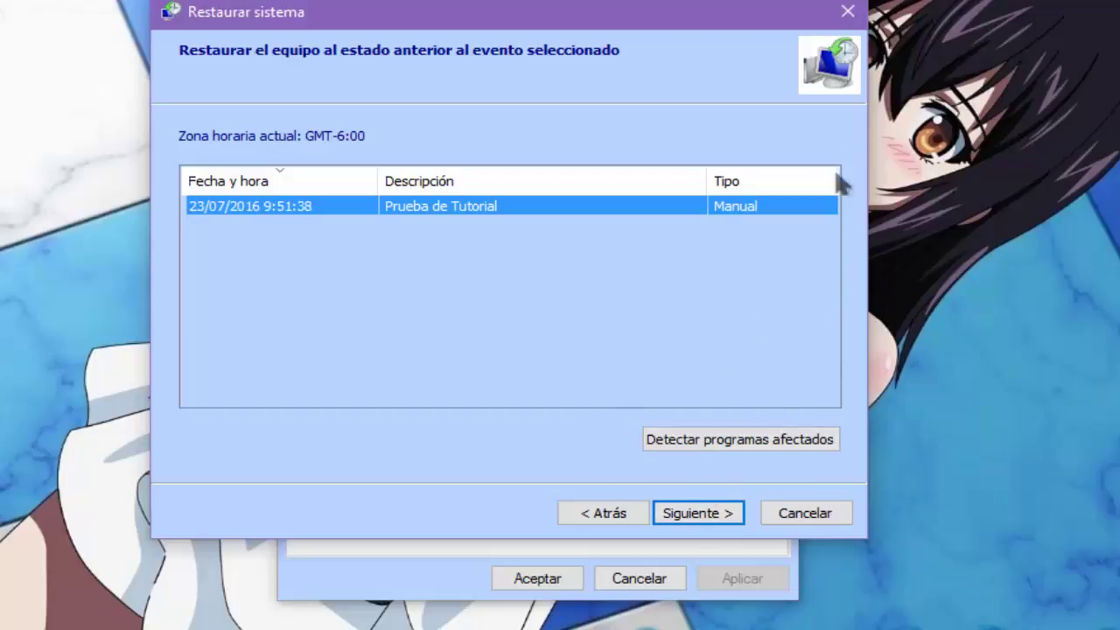
pyautogui.click(847, 12)
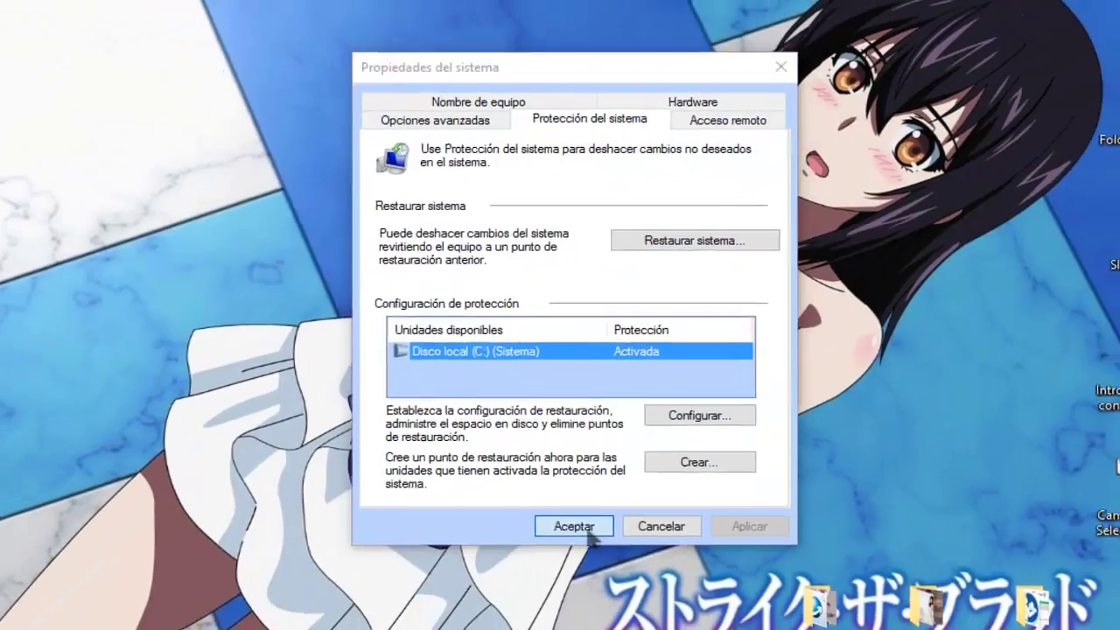
pyautogui.click(555, 580)
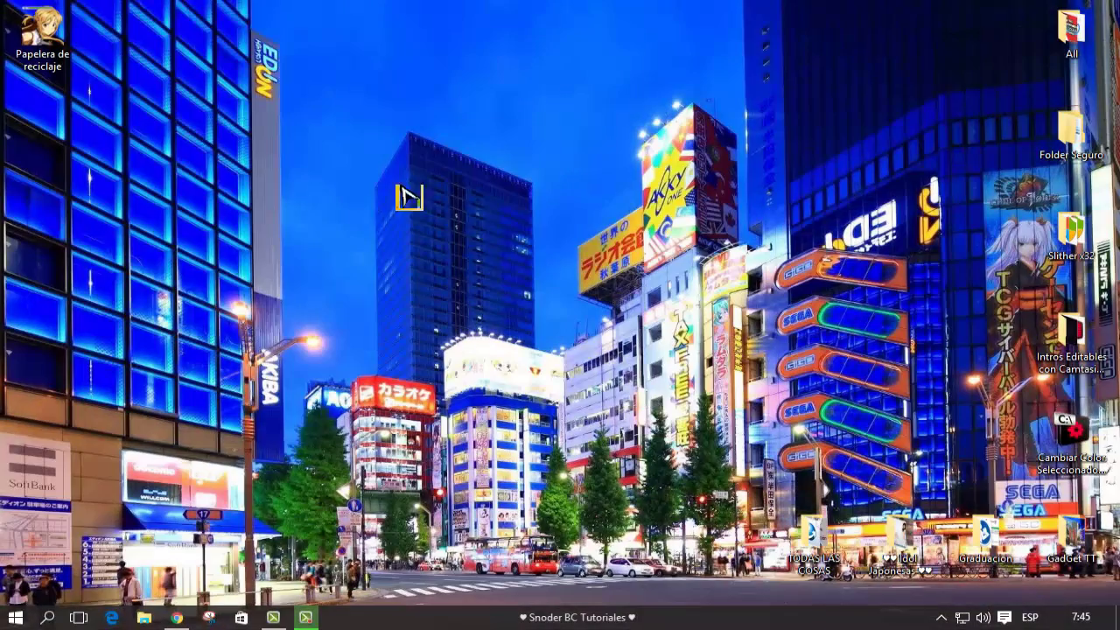
# Switch to Chrome to view the Snoder BC Tutoriales YouTube channel, and minimize the browser.
pyautogui.moveTo(325, 96); pyautogui.dragTo(936, 479)
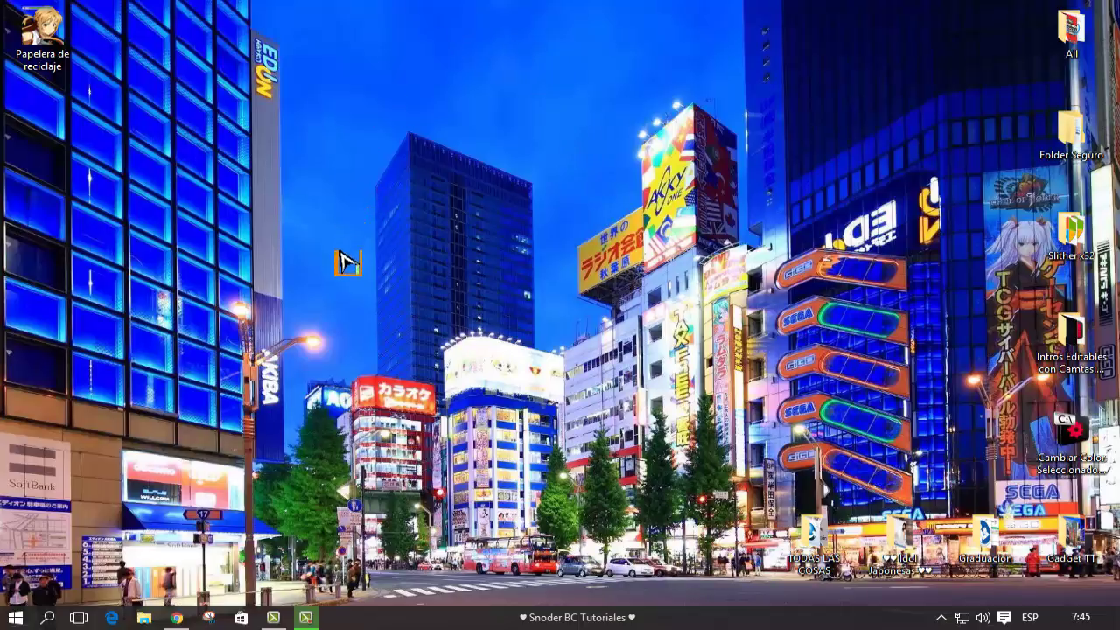
pyautogui.click(175, 616)
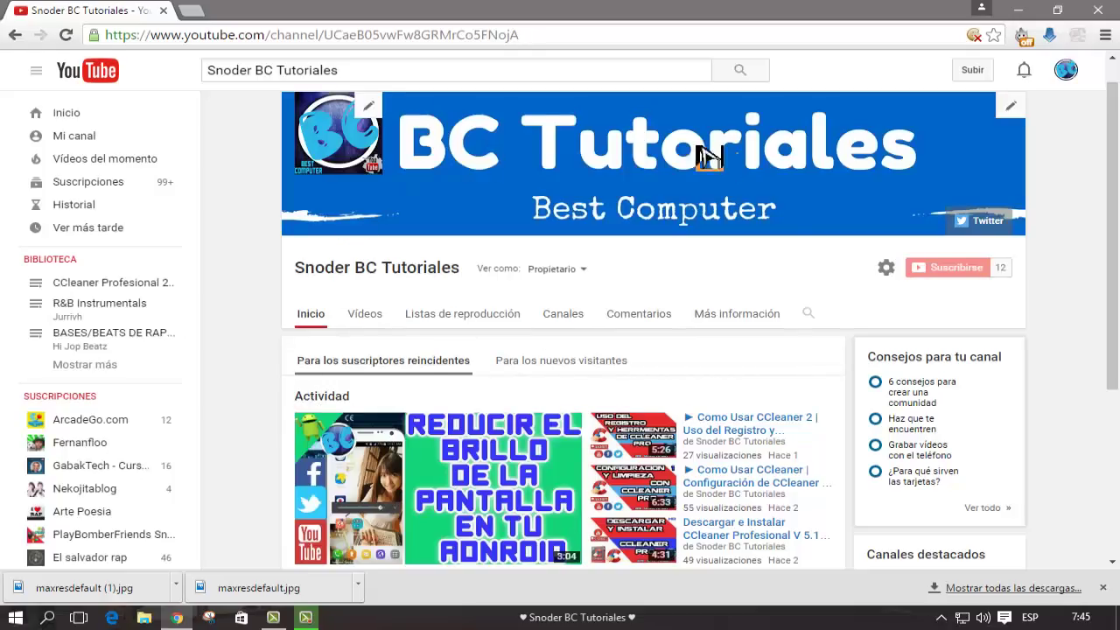
pyautogui.click(1018, 10)
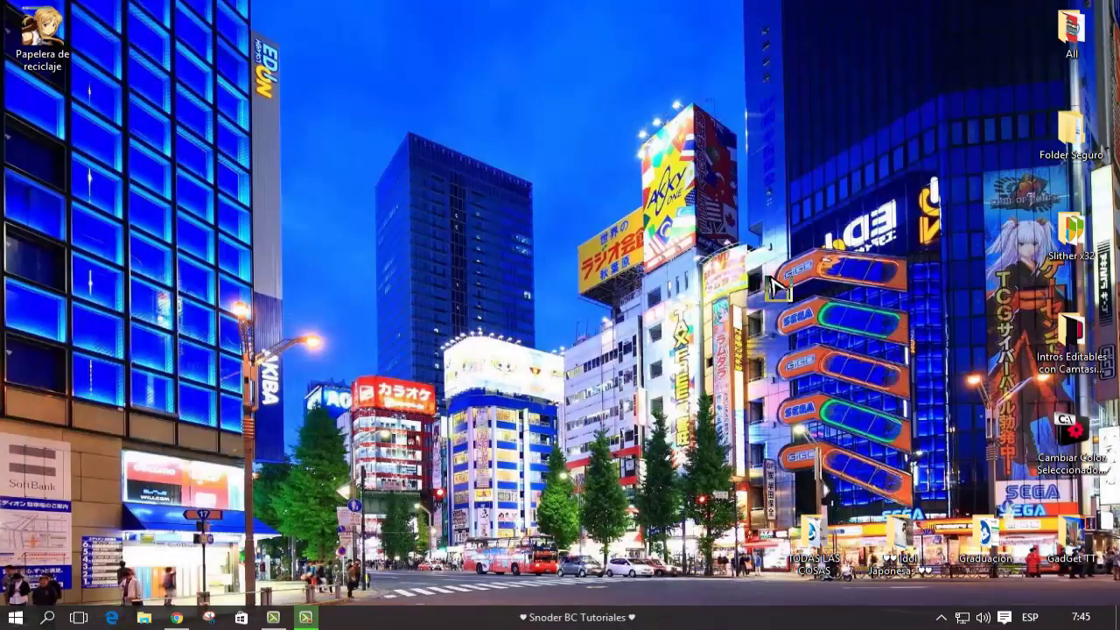